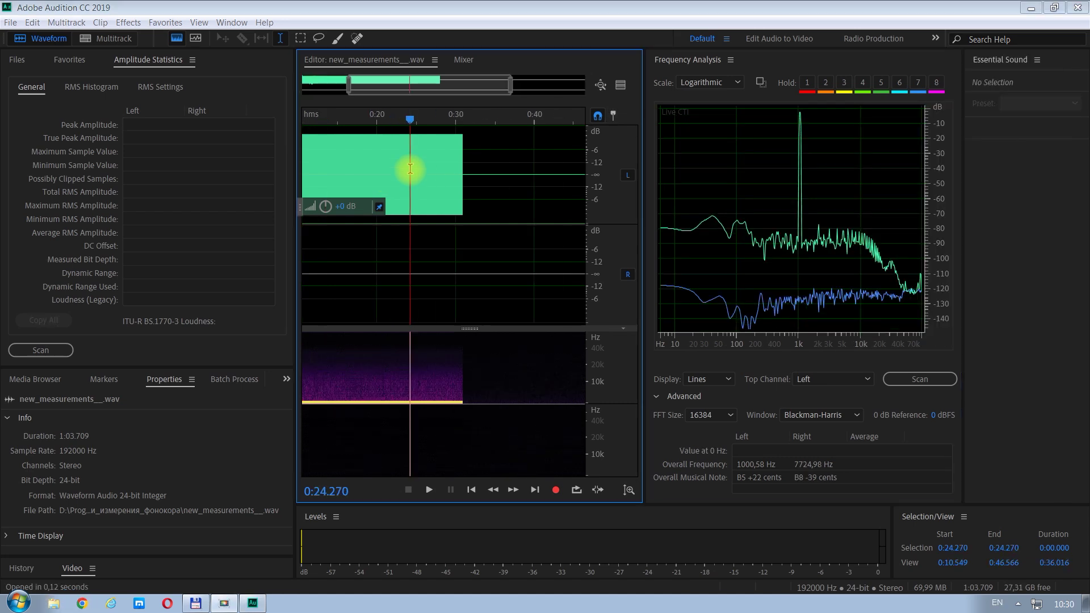
# - Examine the left channel's waveform shape up close around 0:25.263
pyautogui.click(418, 169)
pyautogui.scroll(6, 418, 169)
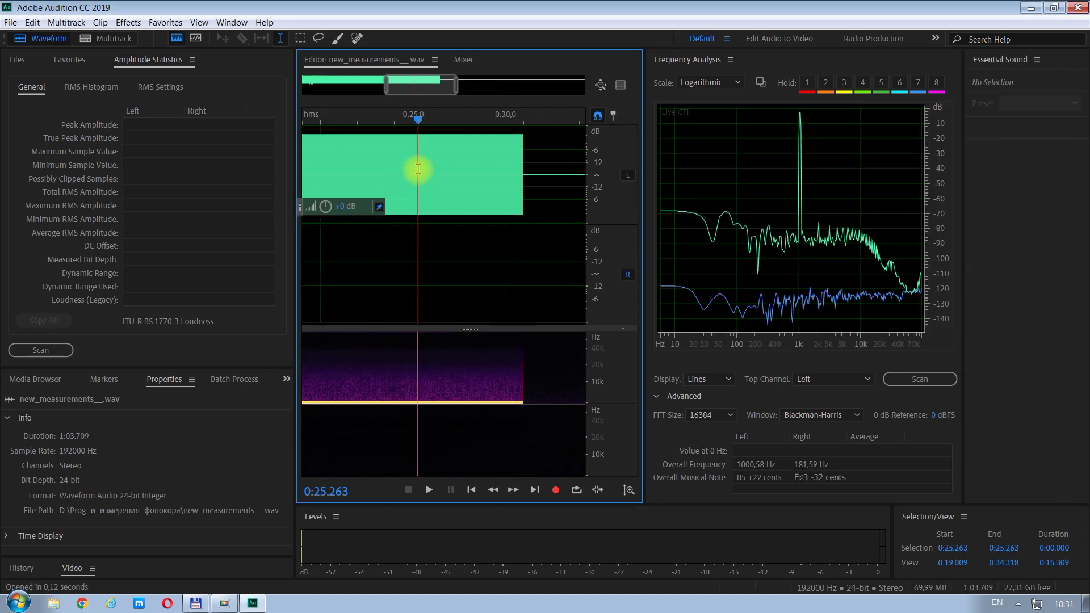
pyautogui.scroll(10, 418, 169)
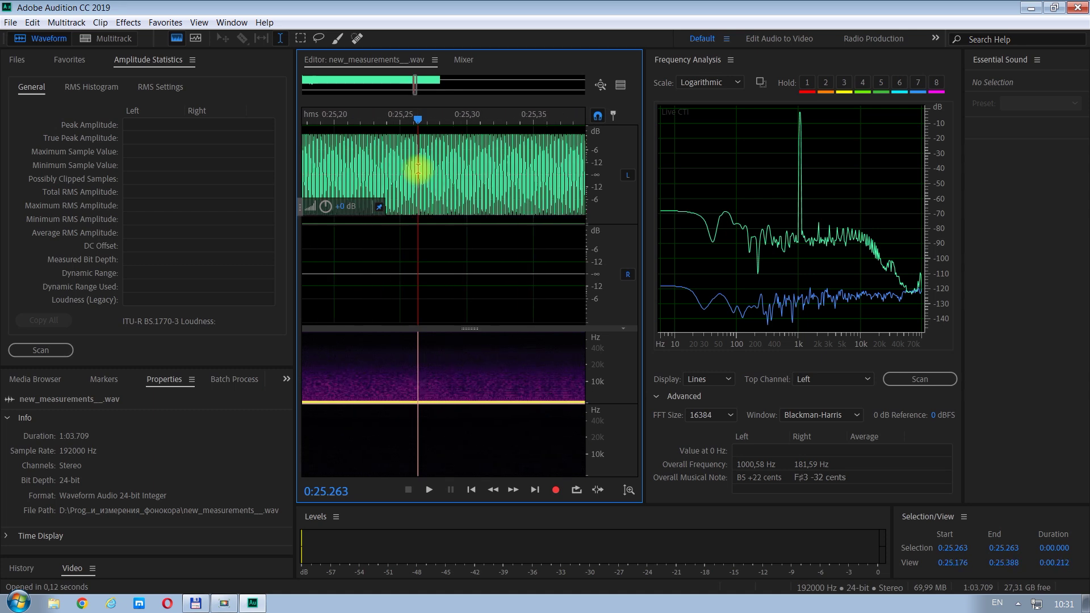
pyautogui.scroll(4, 418, 168)
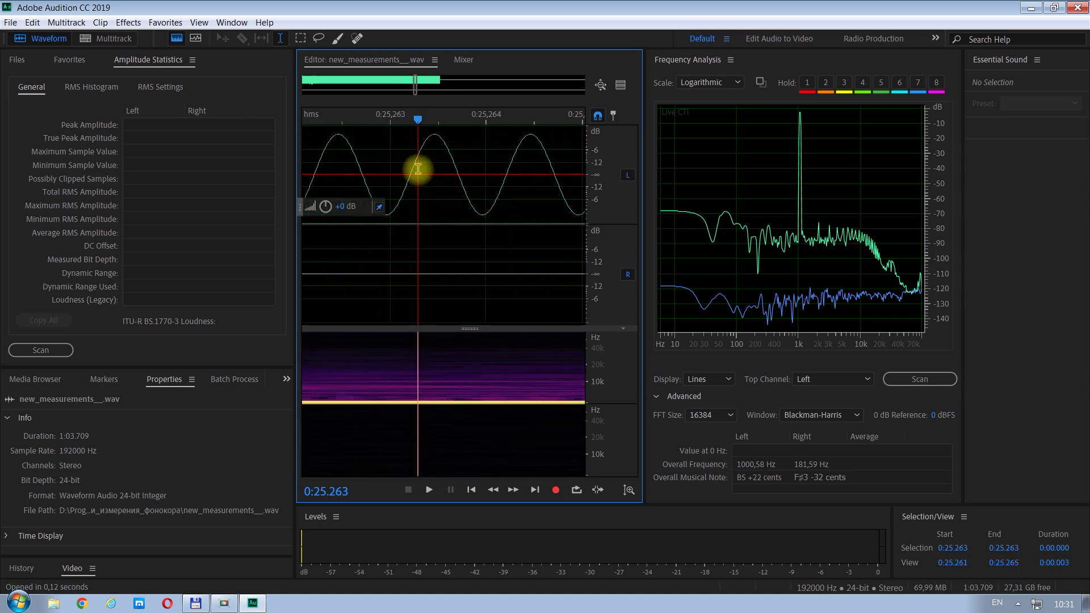
pyautogui.scroll(-8, 418, 168)
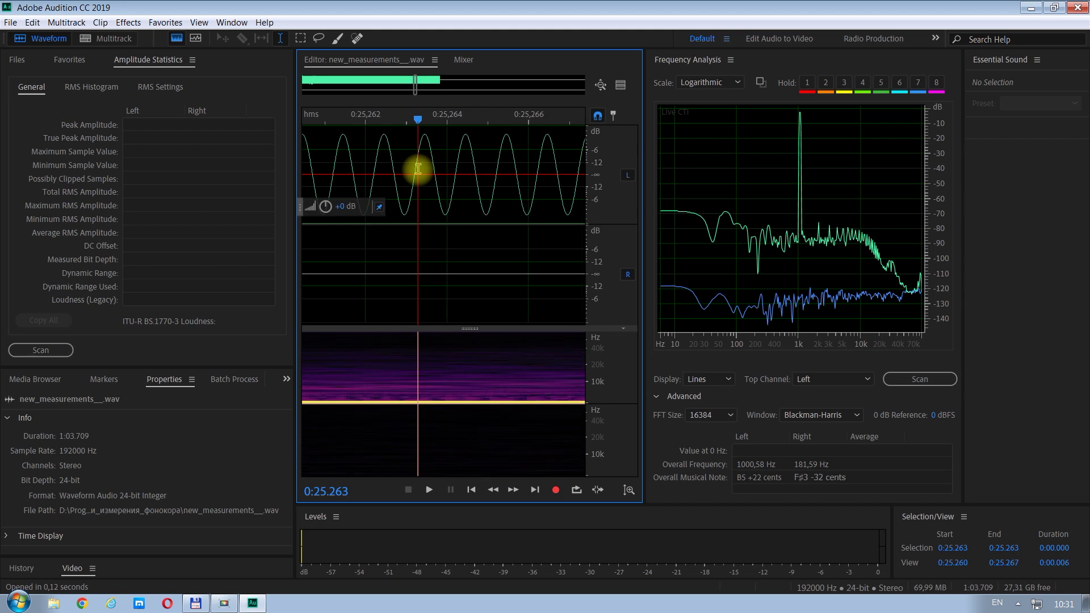
pyautogui.scroll(-15, 418, 169)
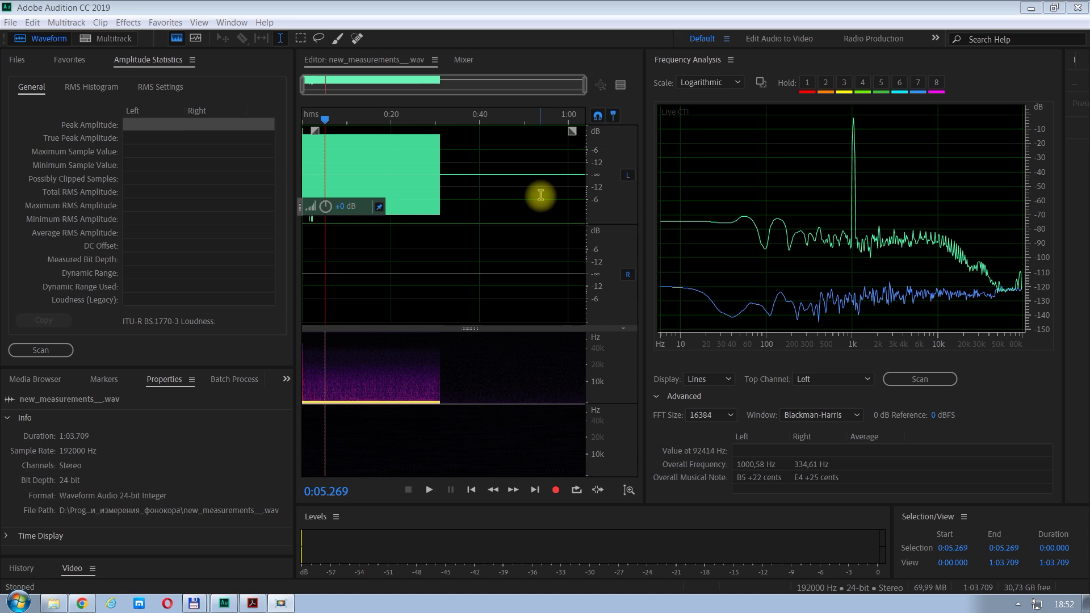
# - Play the recording from 0:05.269 to the end and check the file's properties
pyautogui.click(430, 490)
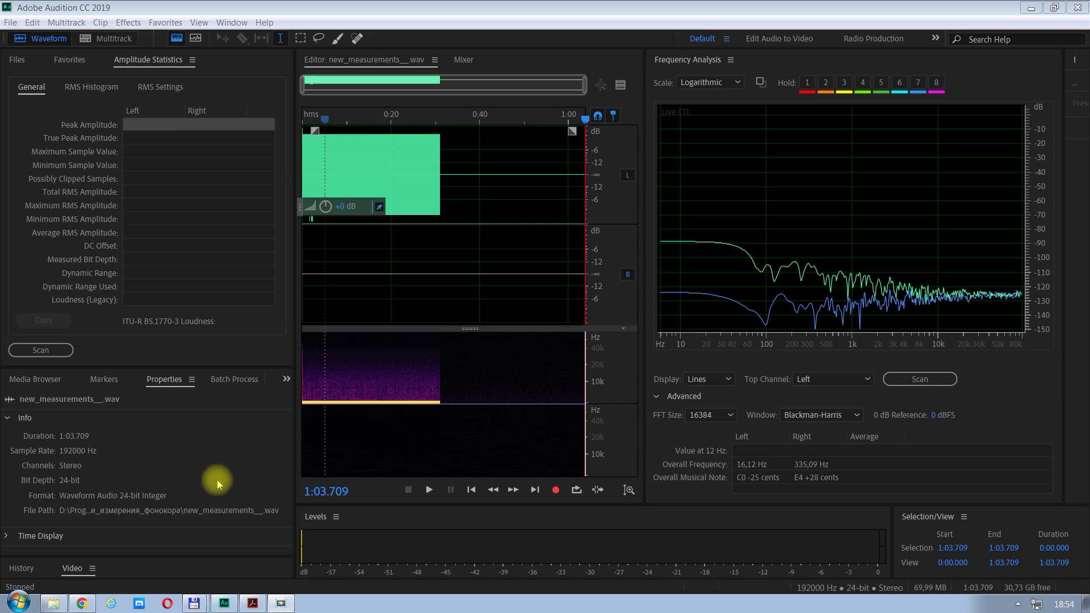
pyautogui.click(79, 483)
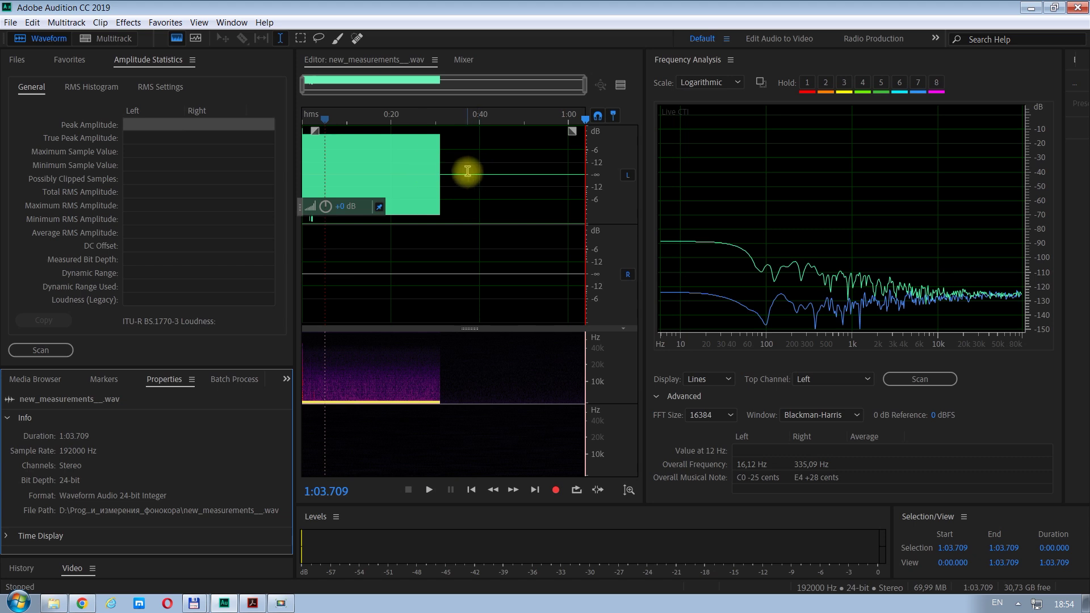
# - Select the range from about 0:27.6 to 0:35.3 across the end of the tone and scan its amplitude statistics
pyautogui.click(425, 175)
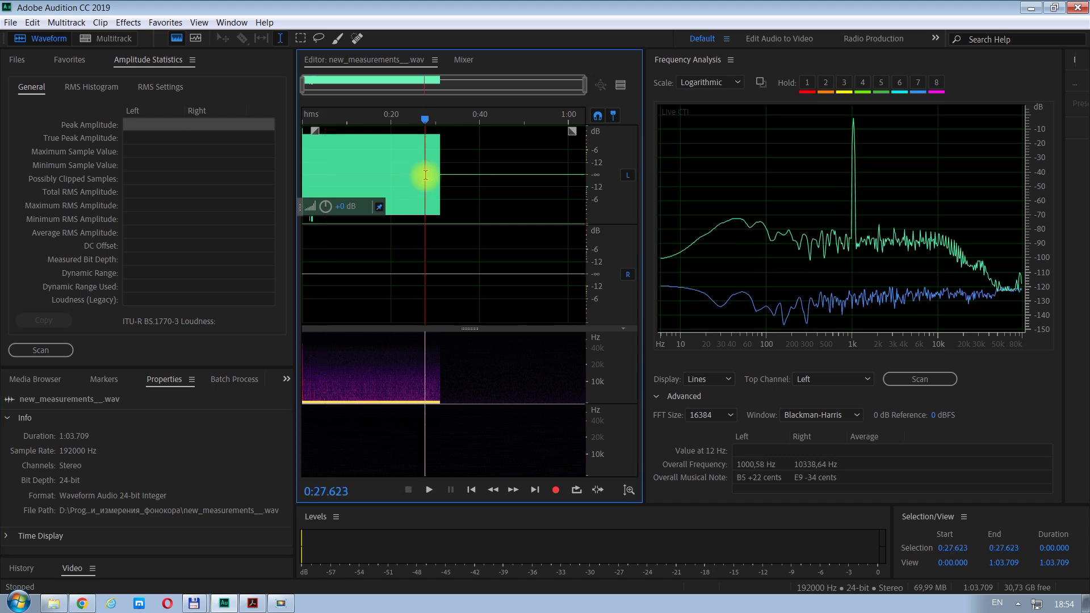
pyautogui.moveTo(426, 175); pyautogui.dragTo(460, 171)
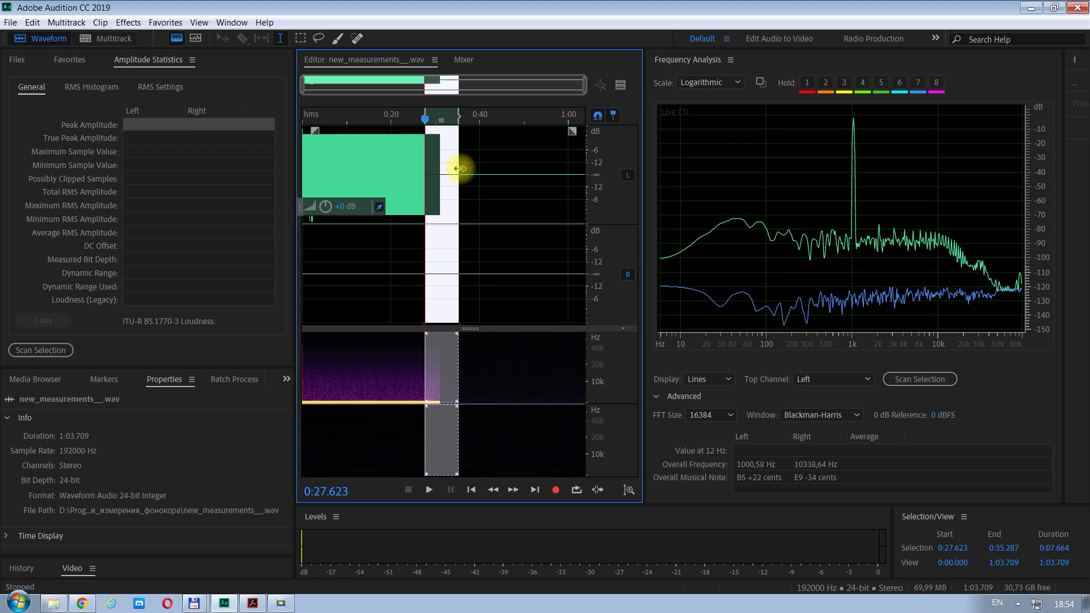
pyautogui.click(39, 351)
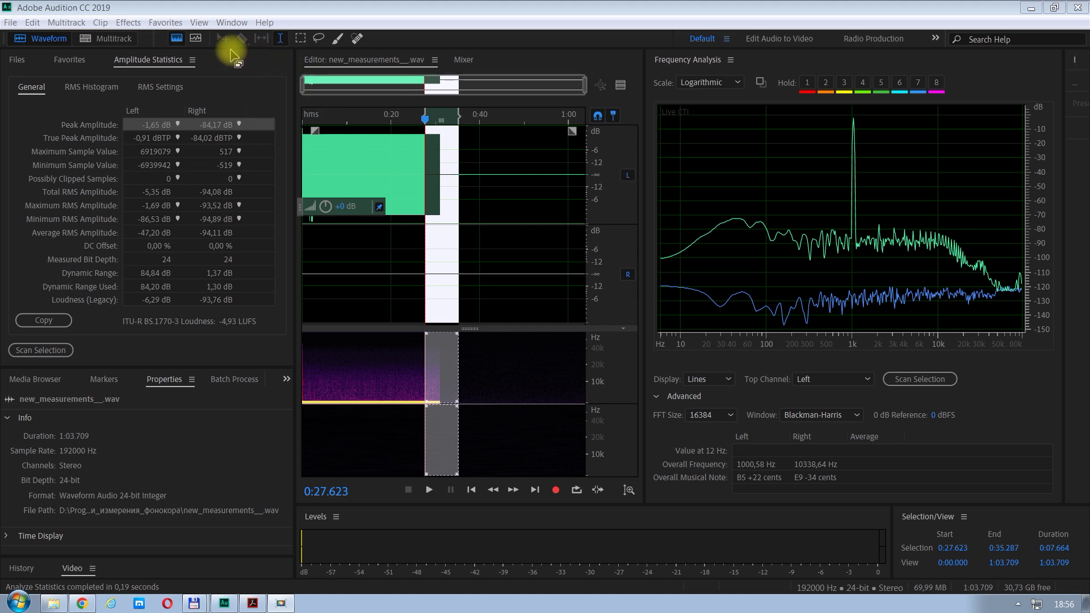
# - Open the FFT Filter effect for the selected range and load the A-wtd preset
pyautogui.click(126, 23)
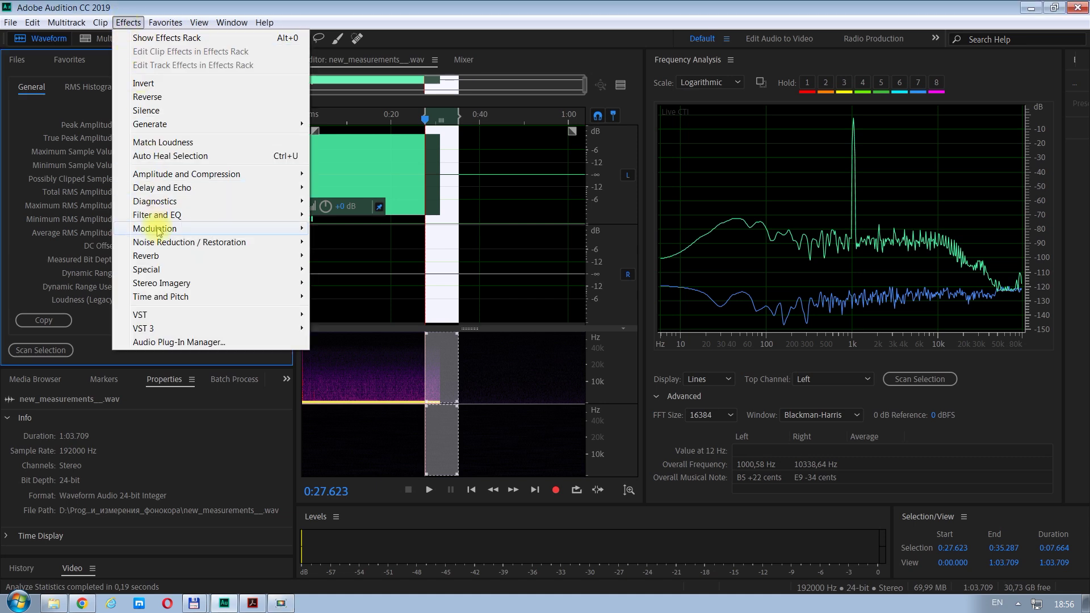
pyautogui.moveTo(155, 217)
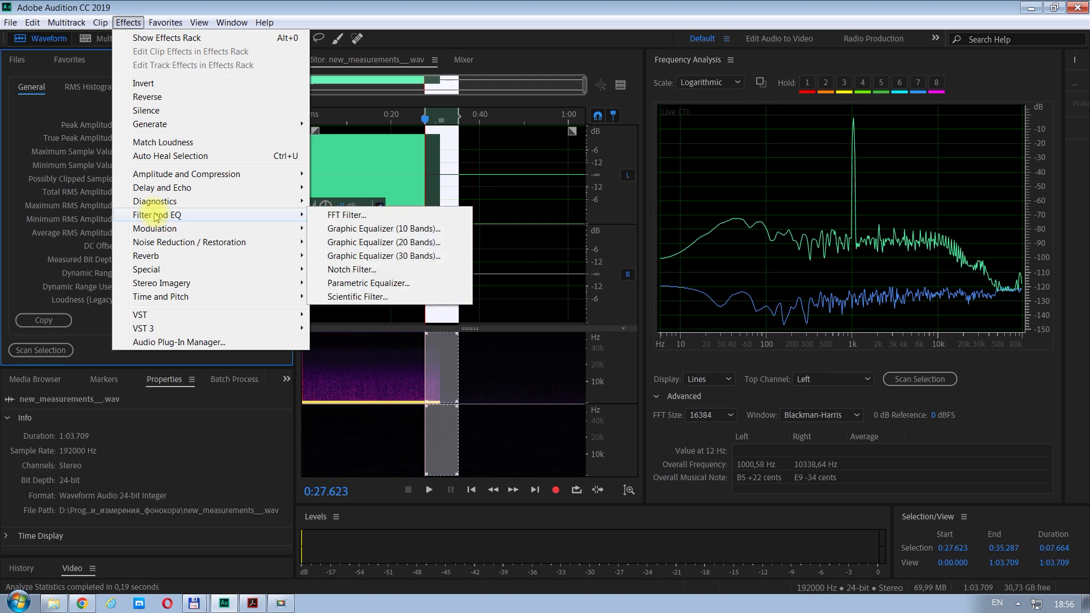
pyautogui.click(348, 216)
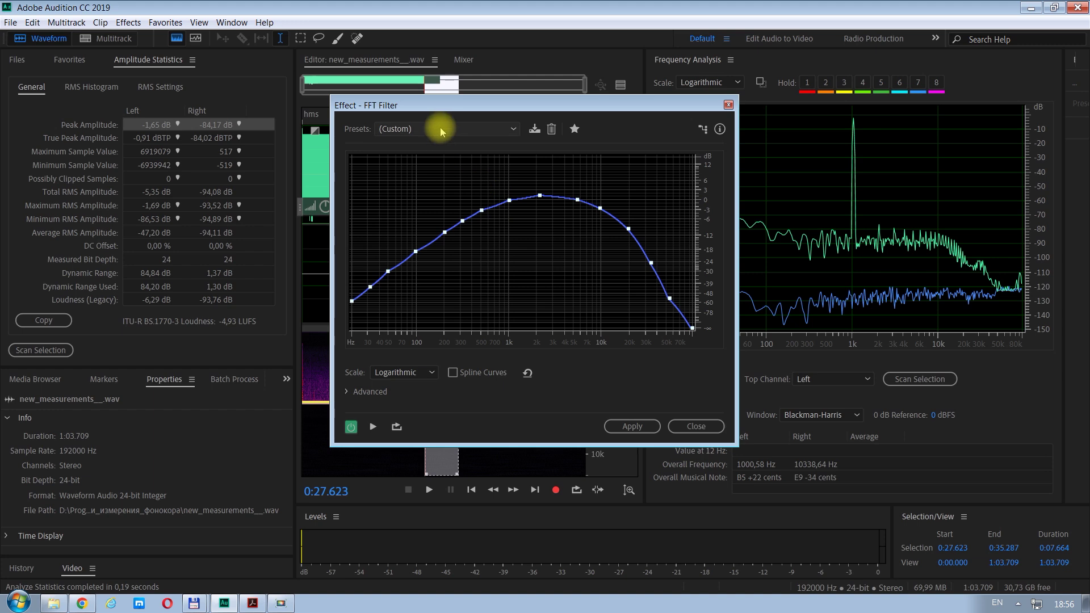
pyautogui.click(511, 129)
pyautogui.click(421, 161)
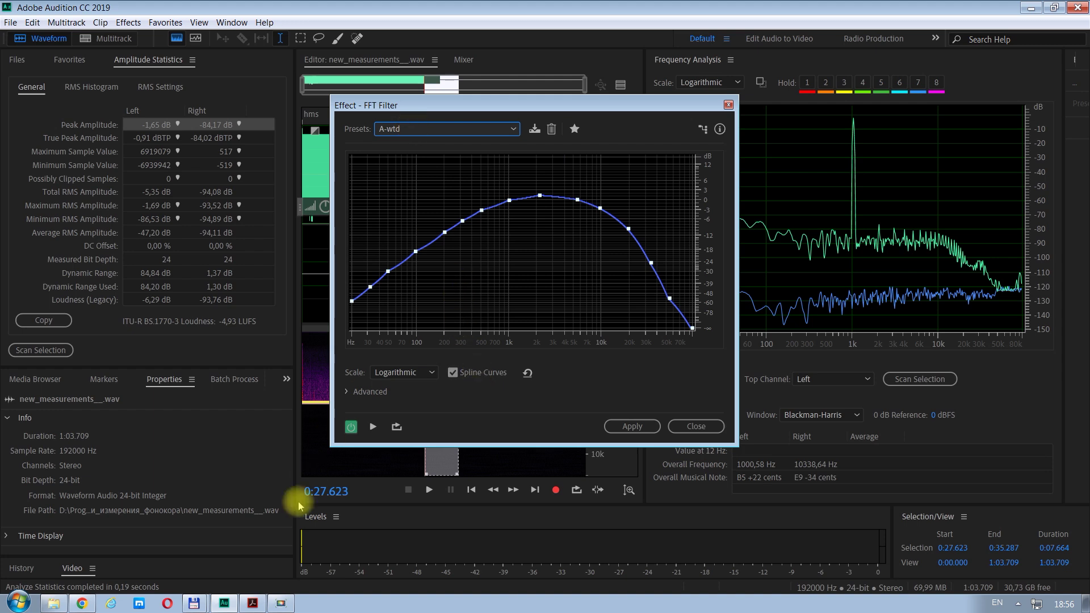
# - Examine the A-weighting table and curve on acousticalengineer.com in Chrome and return to Adobe Audition
pyautogui.moveTo(253, 603)
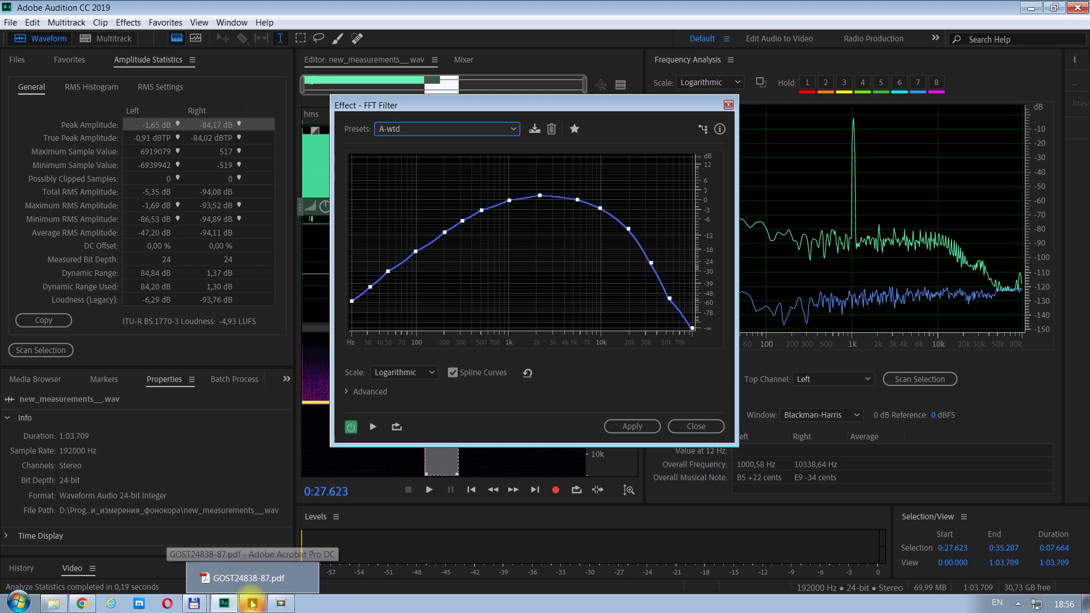
pyautogui.click(73, 606)
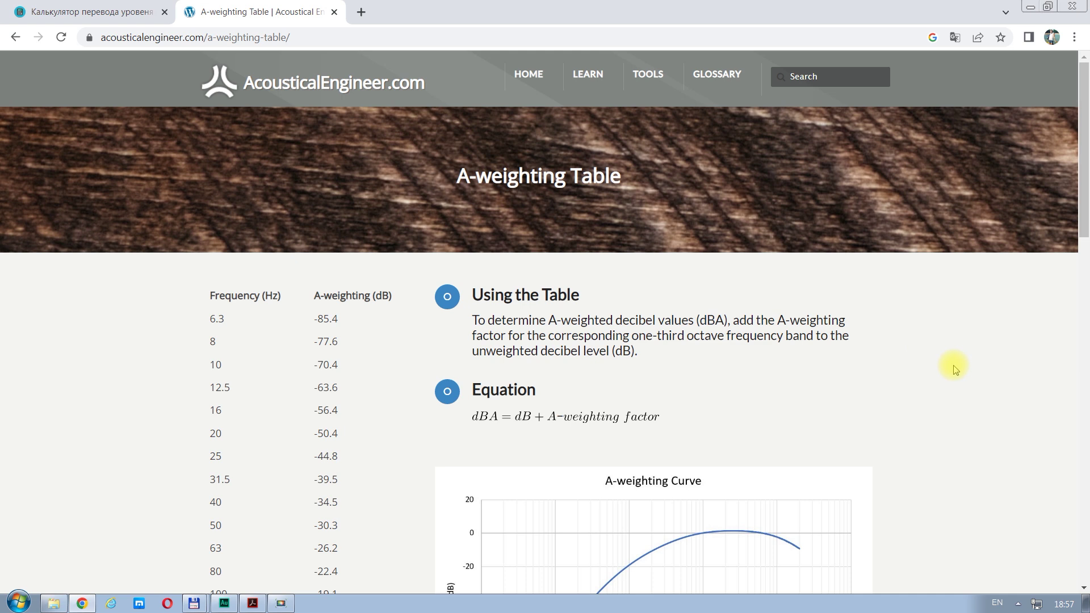
pyautogui.scroll(-2, 954, 368)
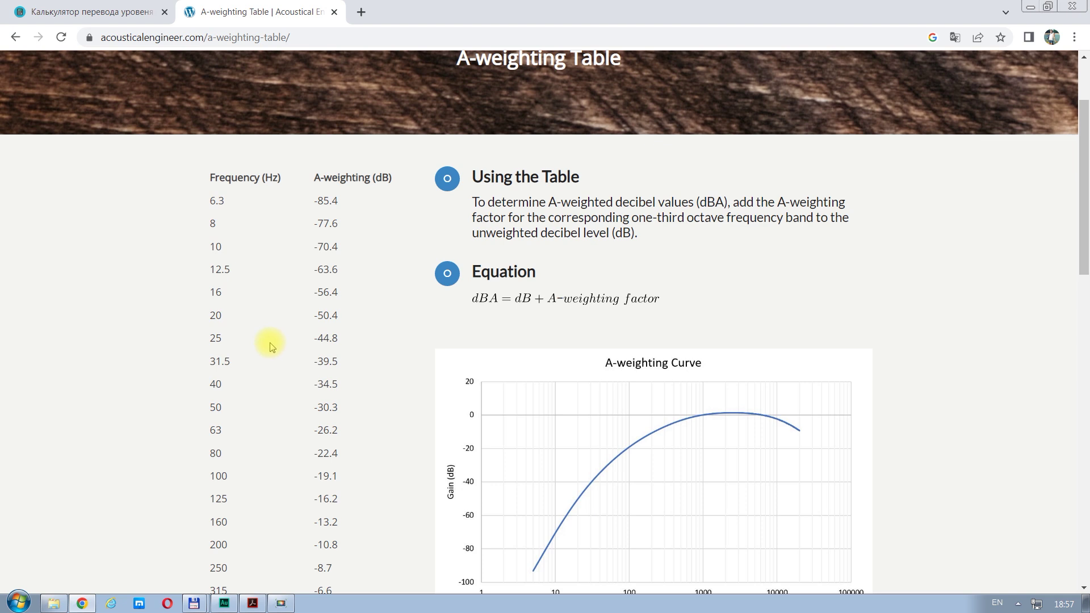
pyautogui.scroll(-10, 271, 346)
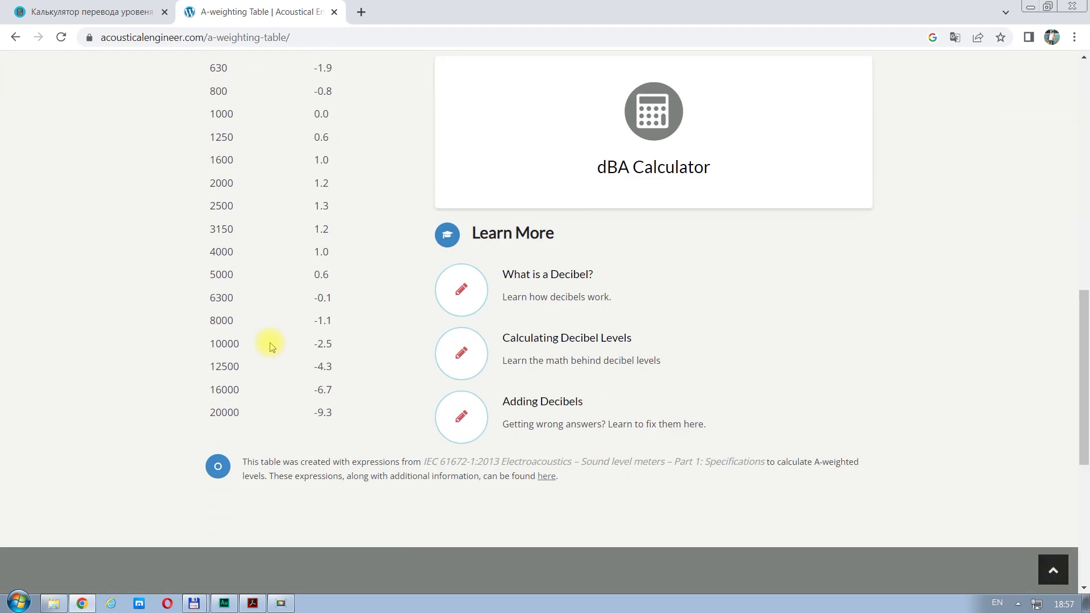
pyautogui.scroll(10, 251, 420)
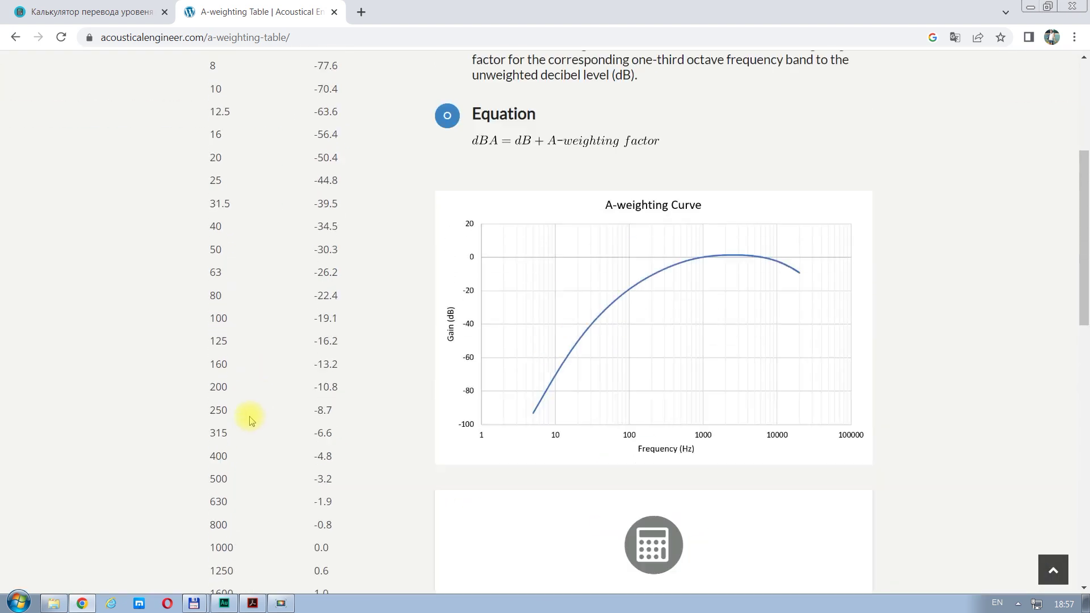
pyautogui.scroll(-8, 275, 355)
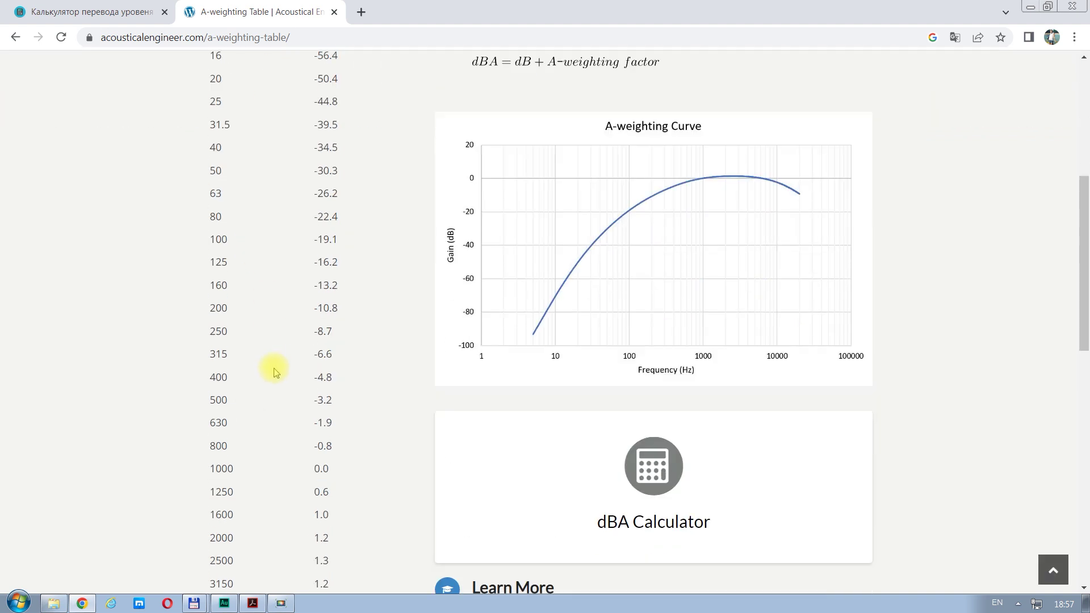
pyautogui.scroll(4, 275, 355)
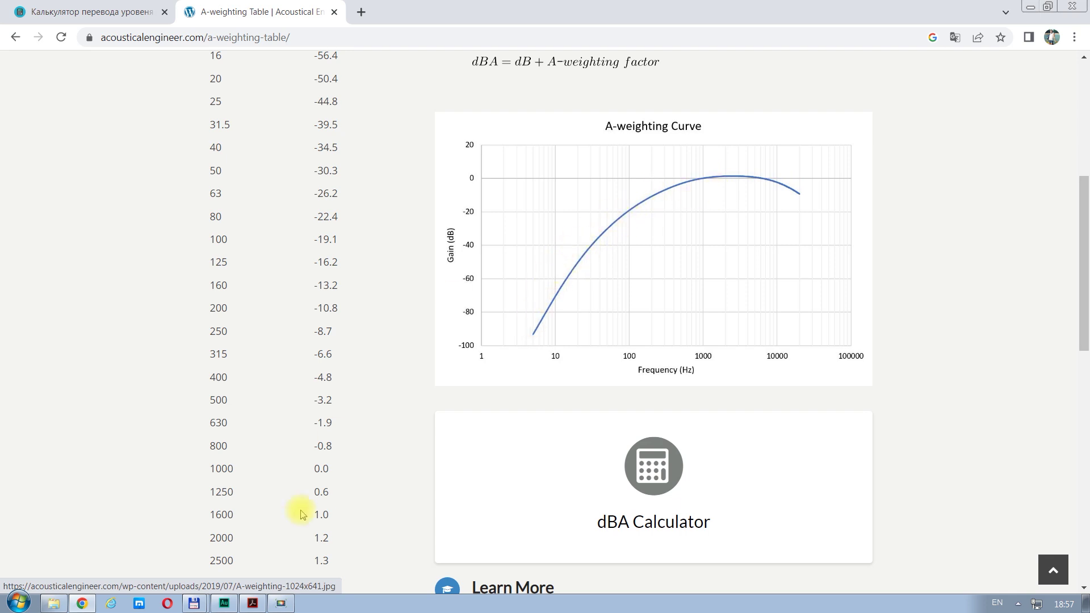
pyautogui.moveTo(225, 606)
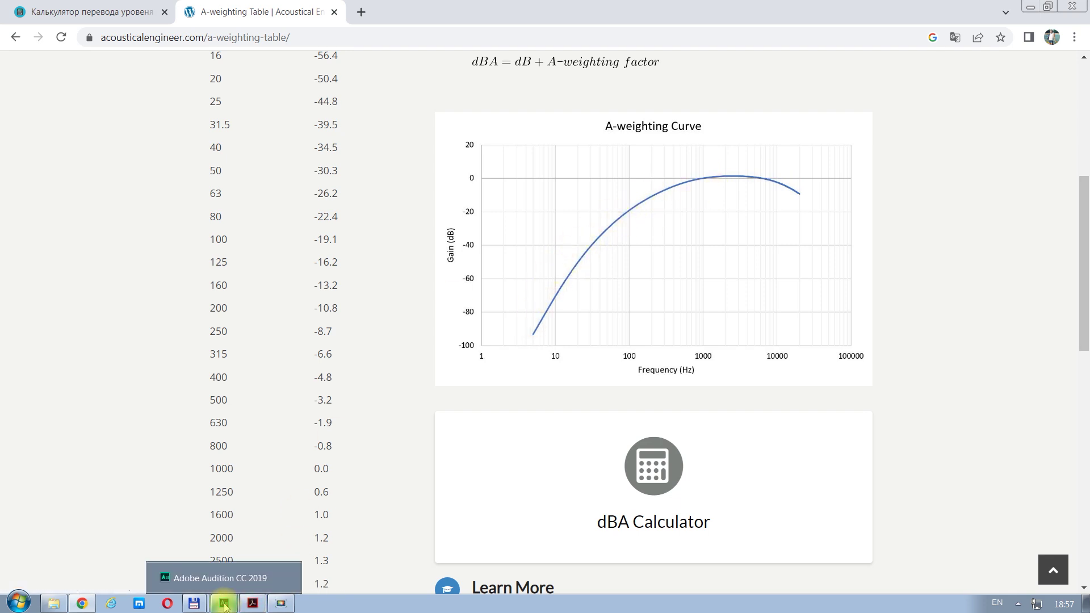
pyautogui.click(225, 605)
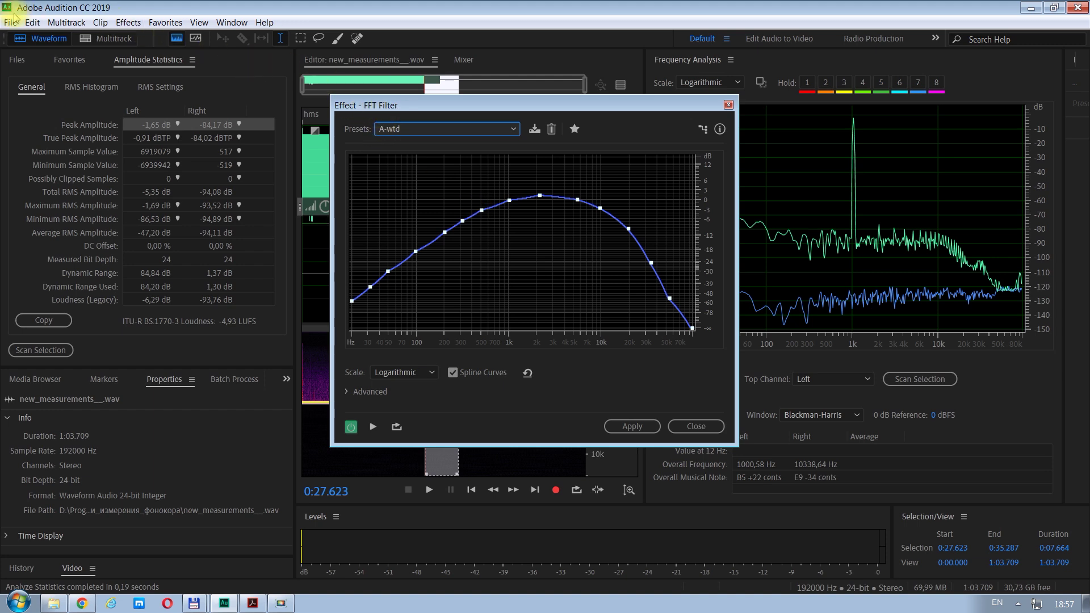
# - Apply the A-wtd FFT filter to the selected range and rescan its amplitude statistics
pyautogui.click(640, 432)
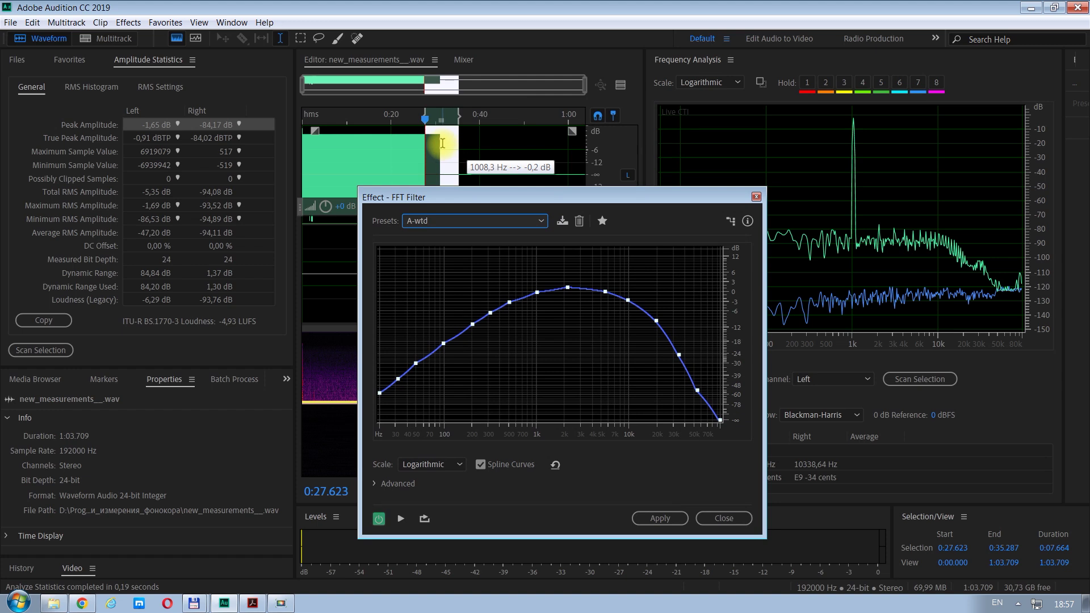
pyautogui.moveTo(550, 195); pyautogui.dragTo(514, 153)
pyautogui.click(626, 478)
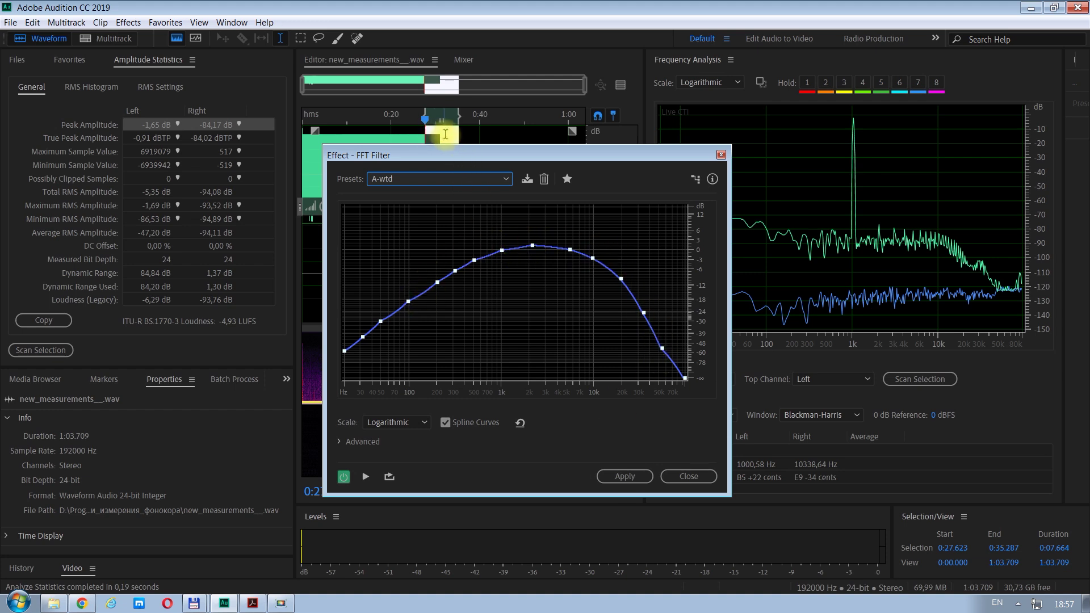
pyautogui.click(626, 476)
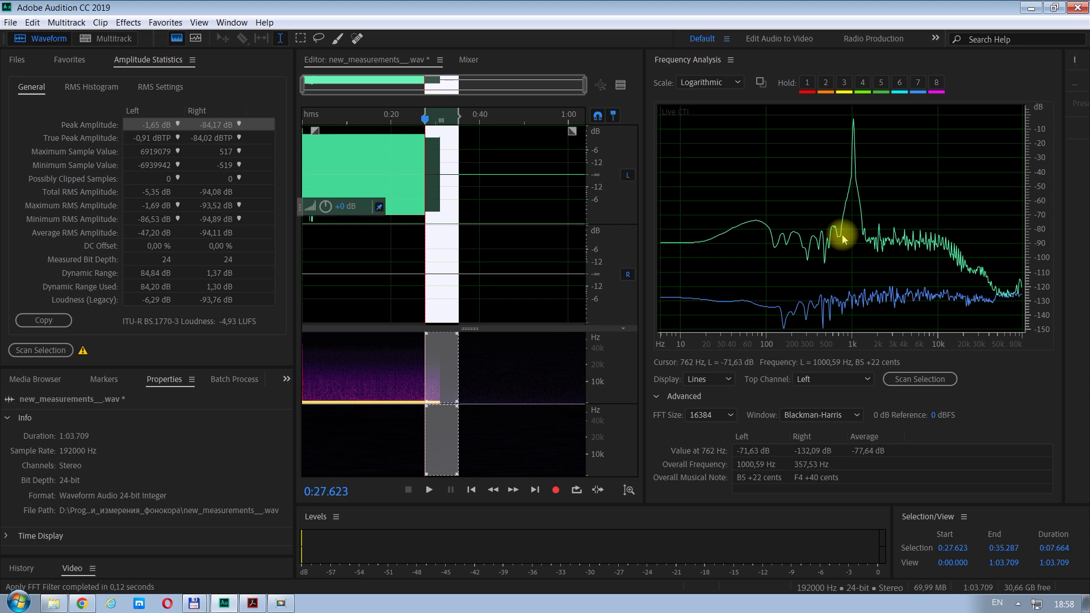
pyautogui.click(47, 355)
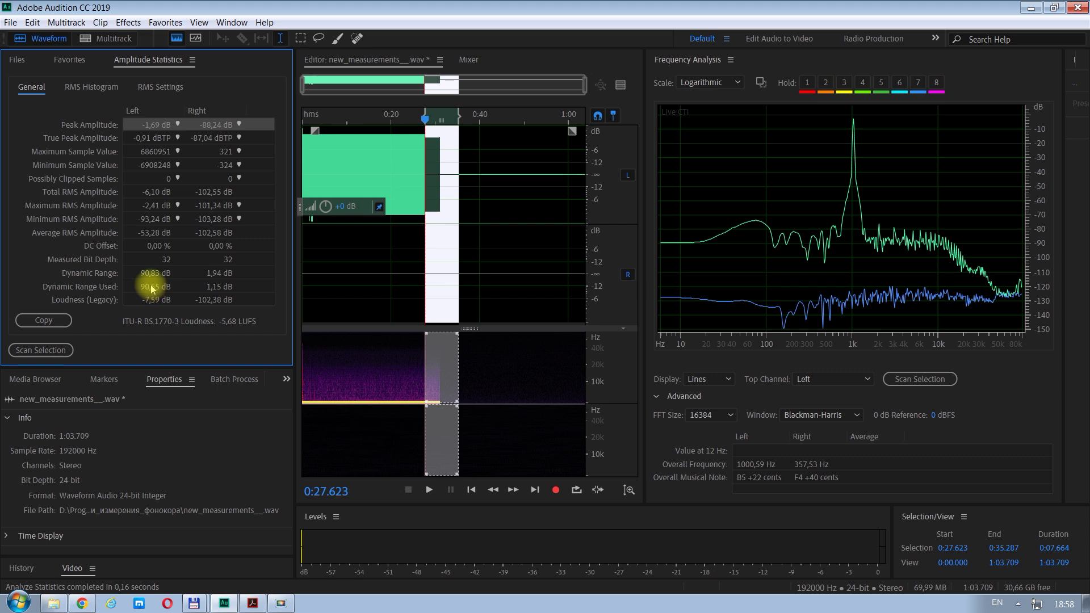
# - Undo the FFT filter and rescan the amplitude statistics of the unfiltered selection
pyautogui.click(33, 23)
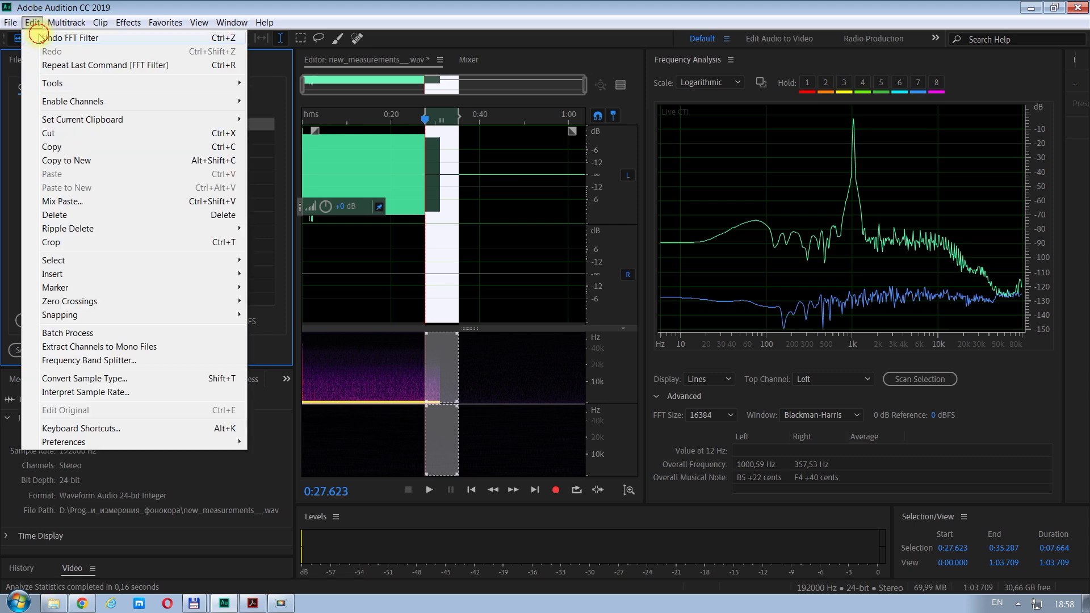
pyautogui.click(42, 37)
pyautogui.click(55, 352)
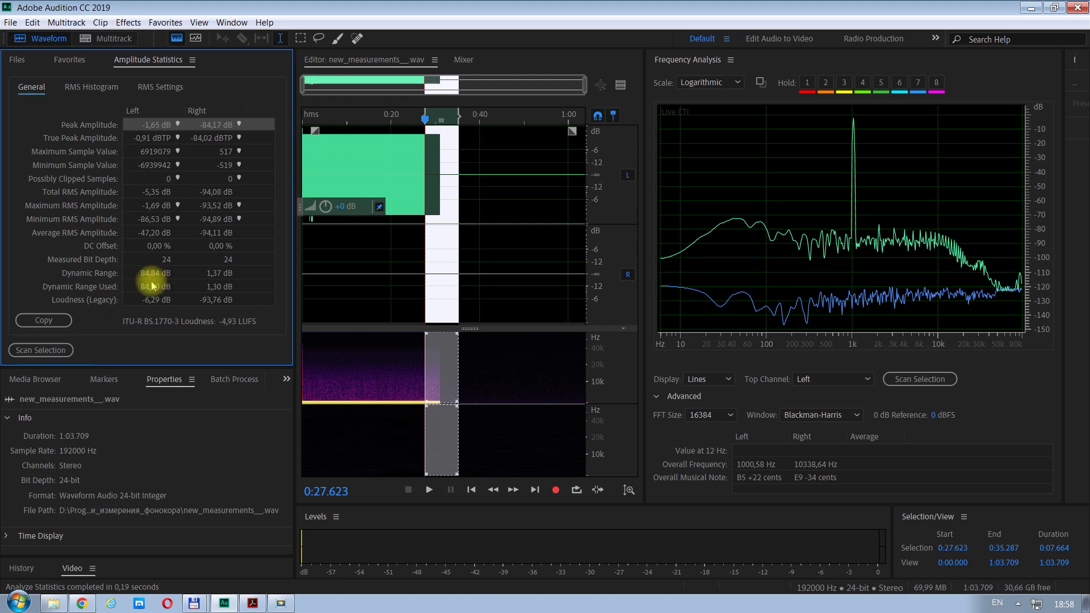
pyautogui.moveTo(825, 276)
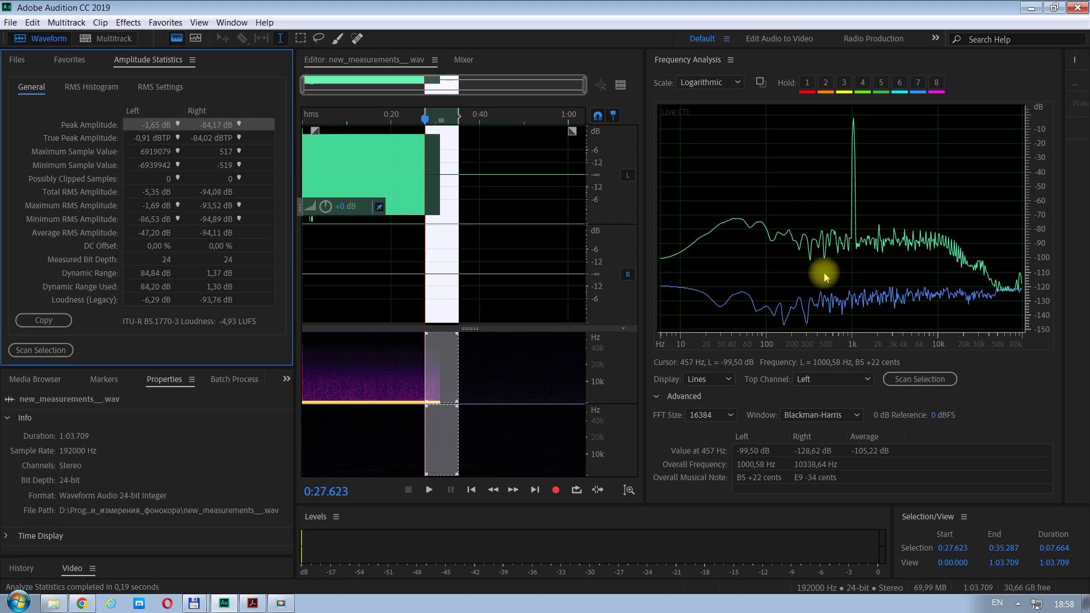